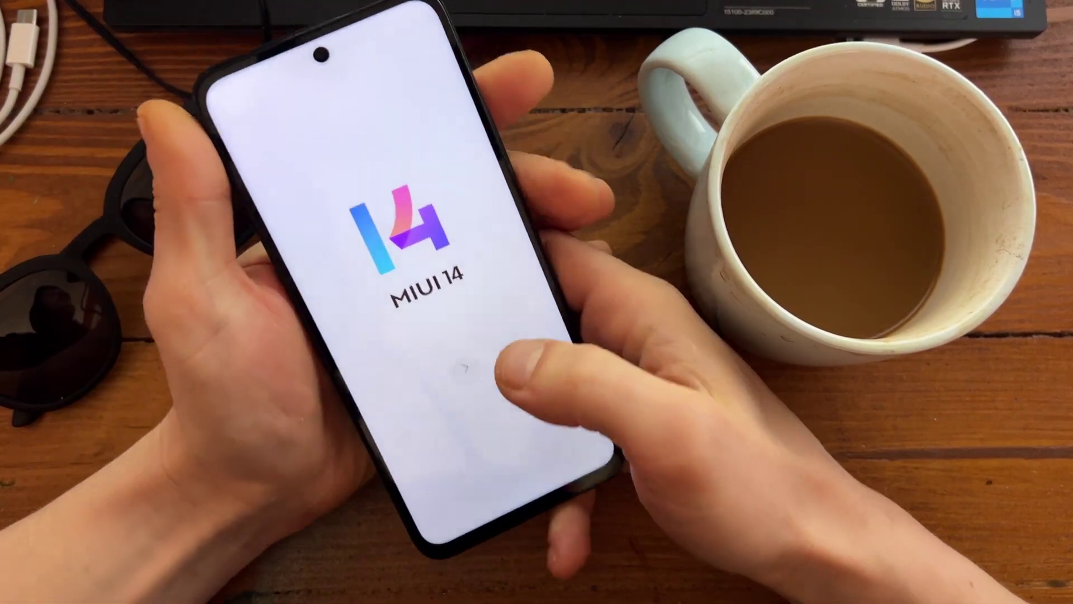
Pass the welcome, English (United Kingdom) language, United Kingdom region and terms screens
click(467, 367)
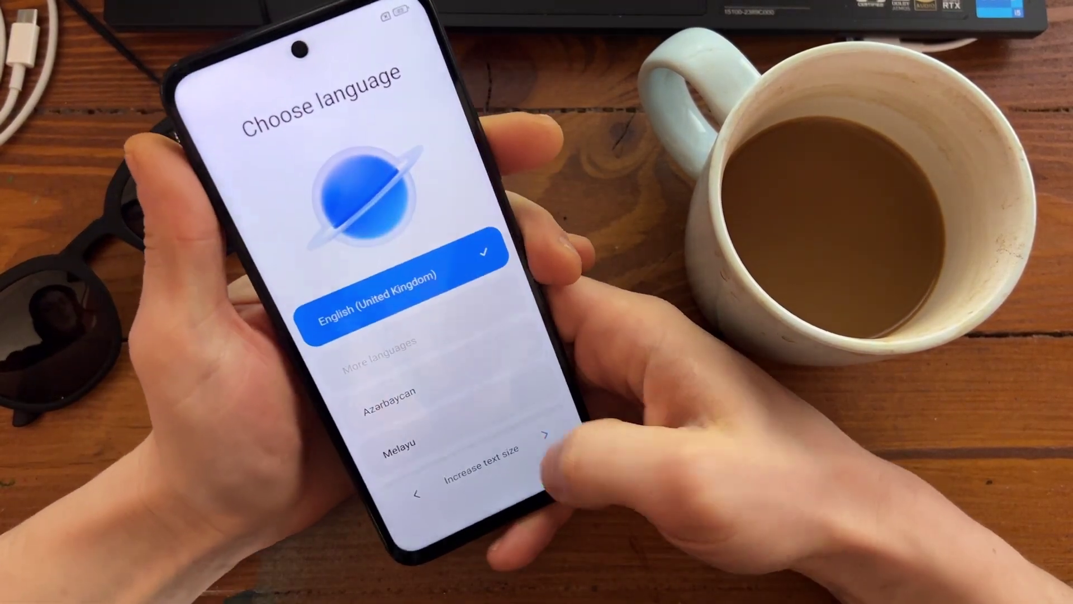
click(544, 432)
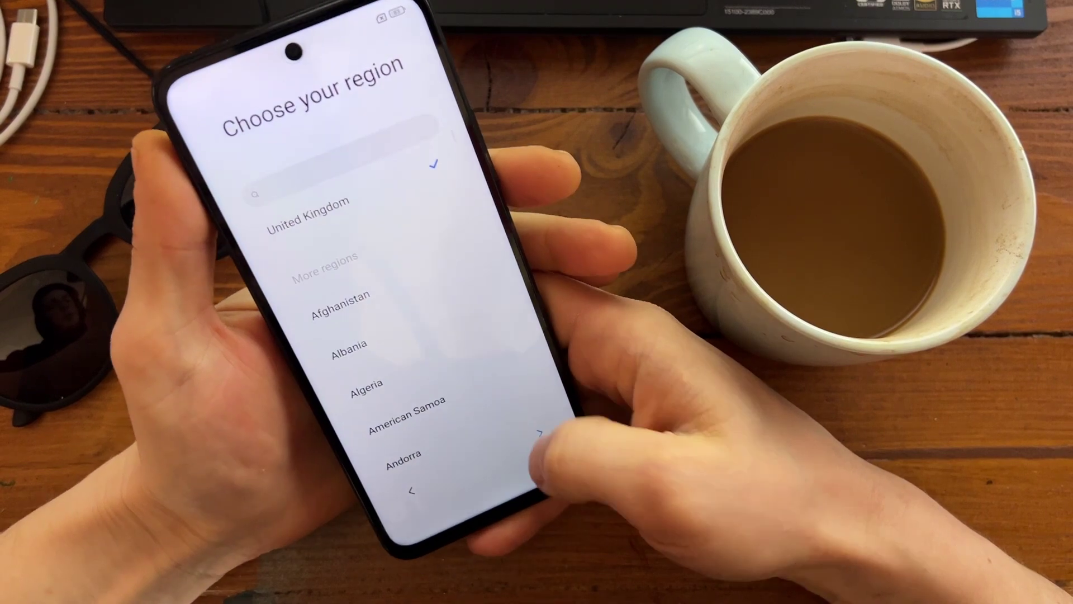
click(547, 448)
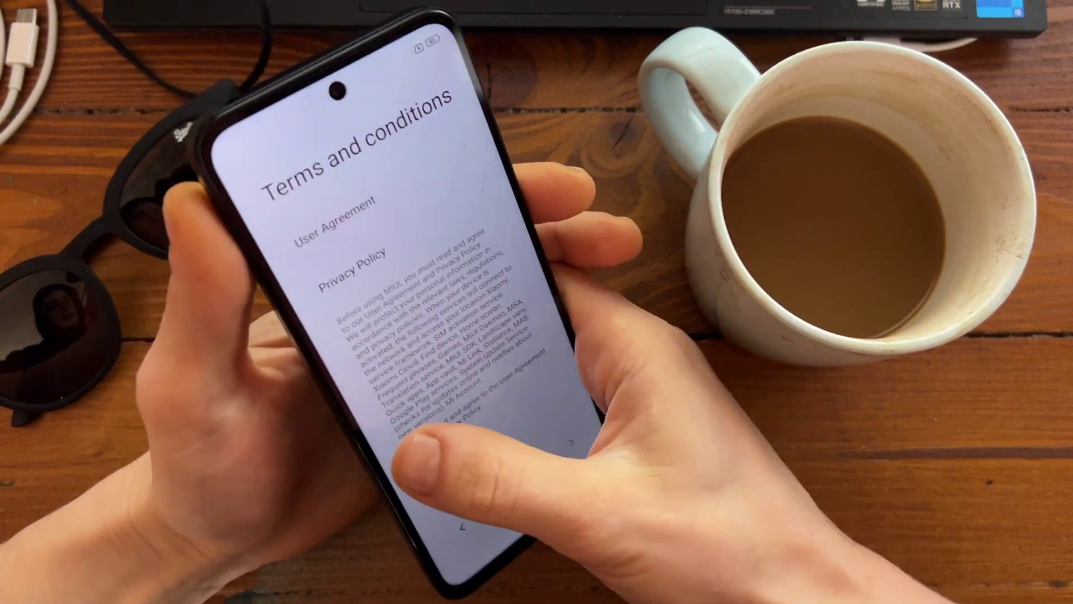
click(367, 422)
click(549, 454)
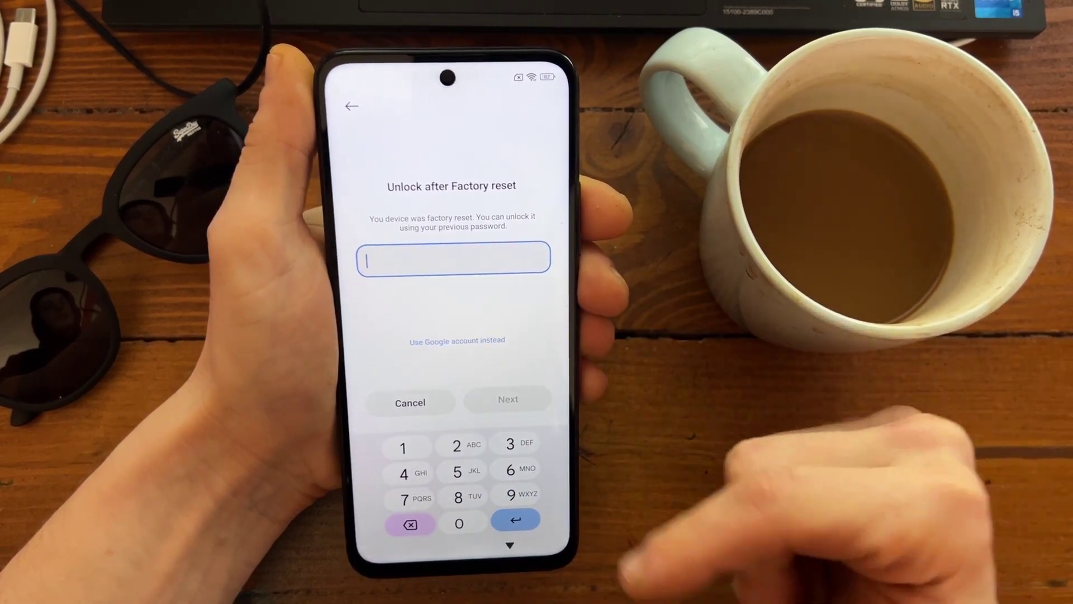
Try verifying with a Google account at the reset lock, back out and look at other Wi-Fi
click(457, 350)
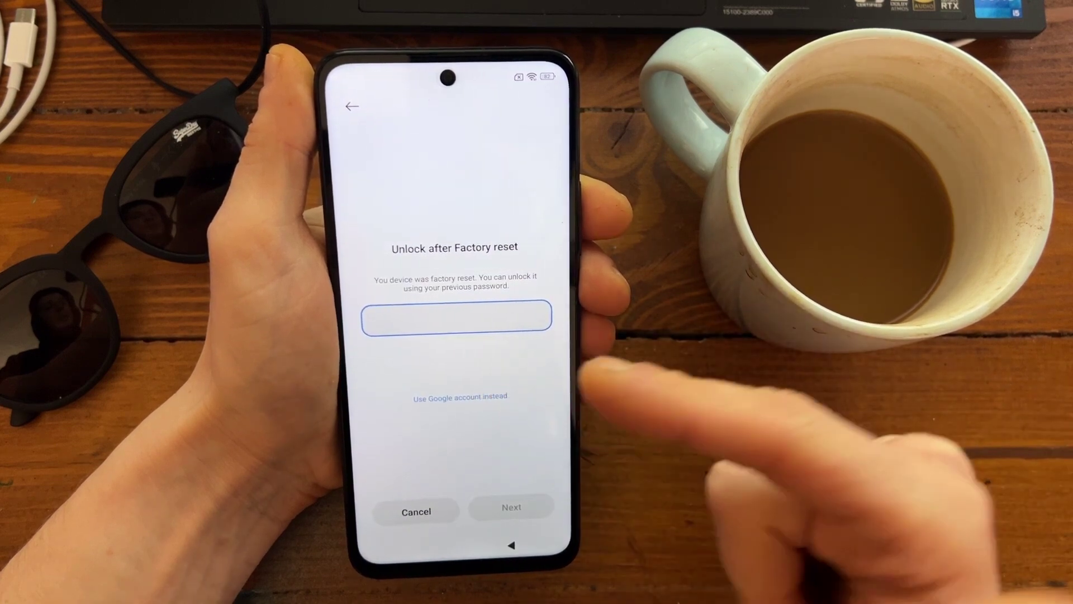
click(460, 395)
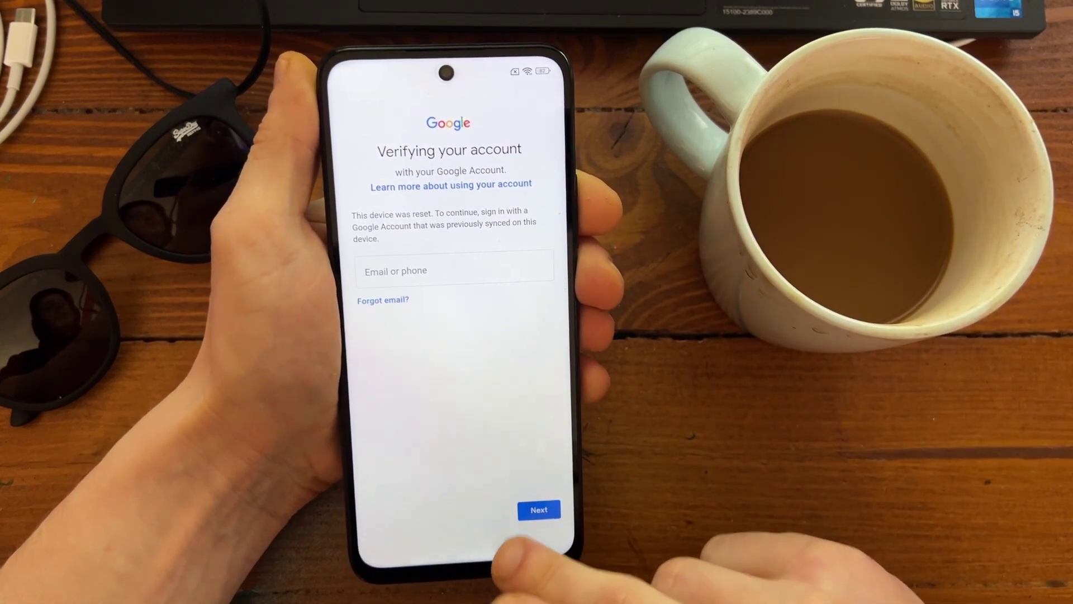
click(513, 545)
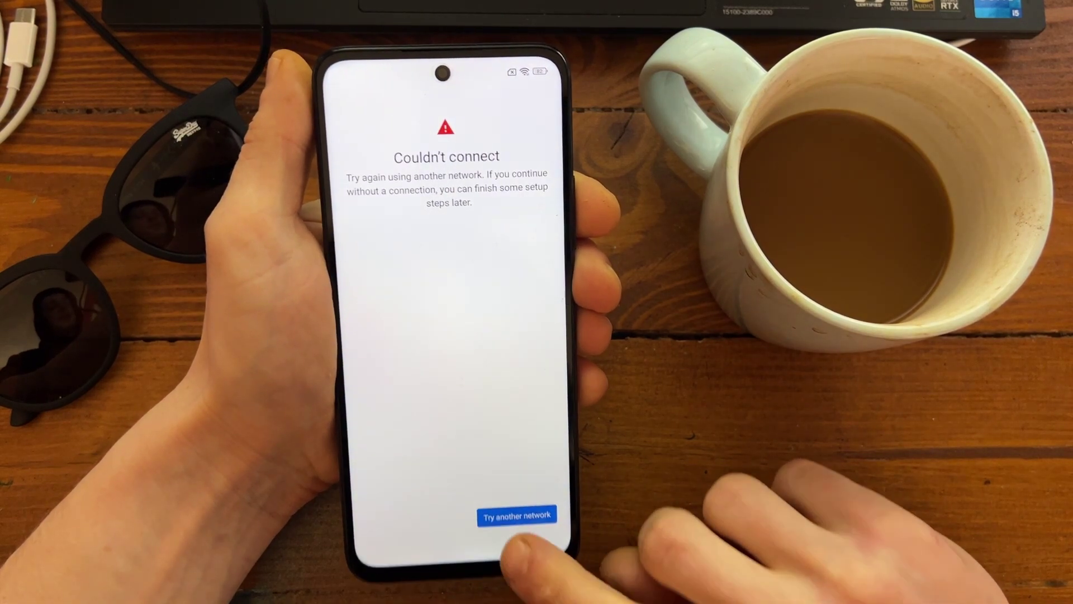
click(517, 517)
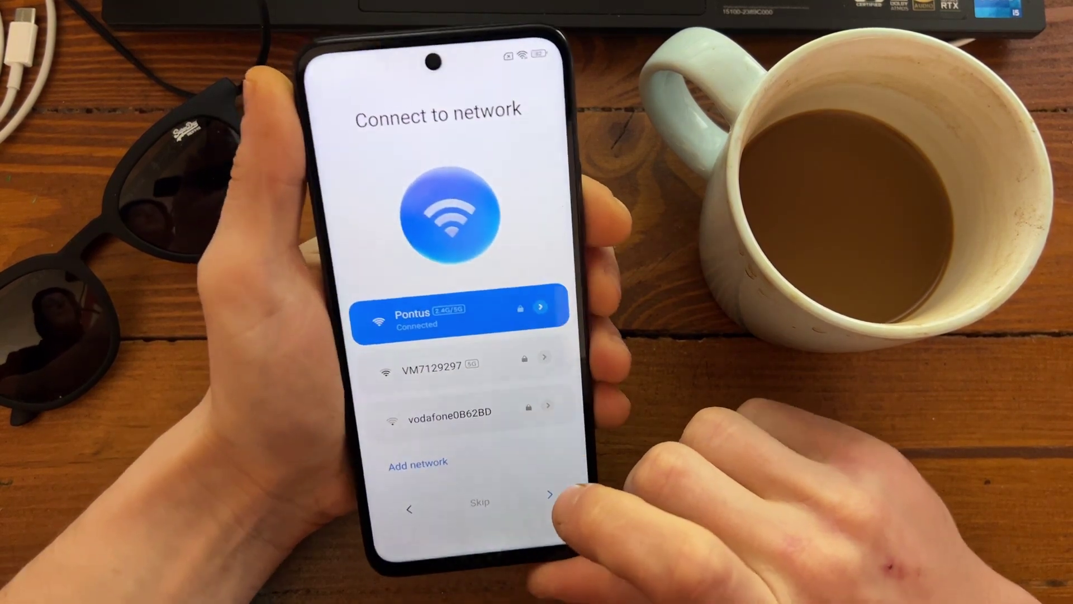
Power the phone off from the power menu slider
key(XF86PowerOff)
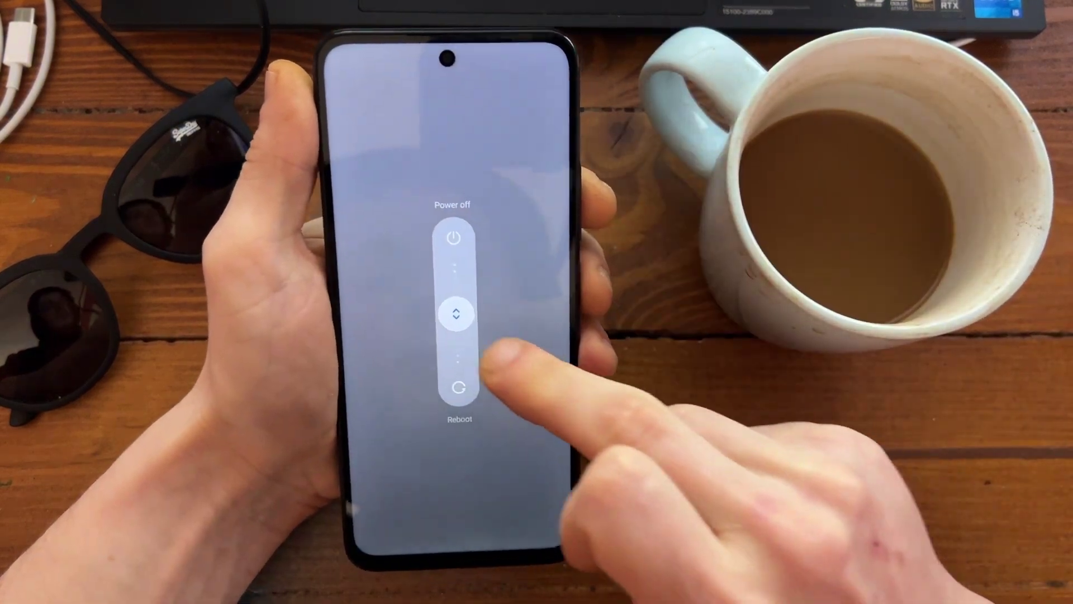
drag(456, 312, 454, 237)
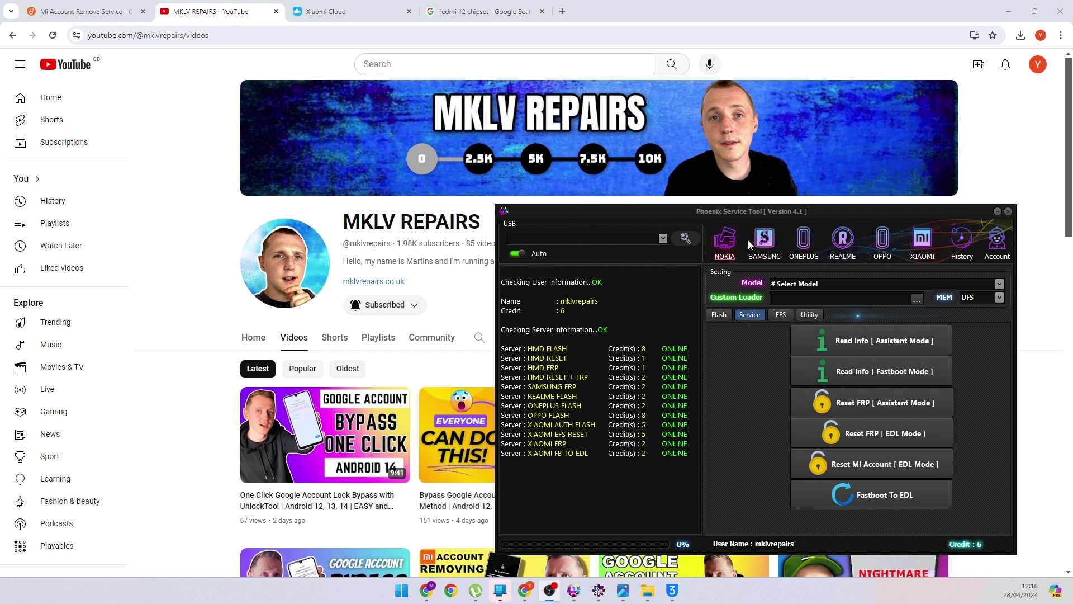
click(731, 254)
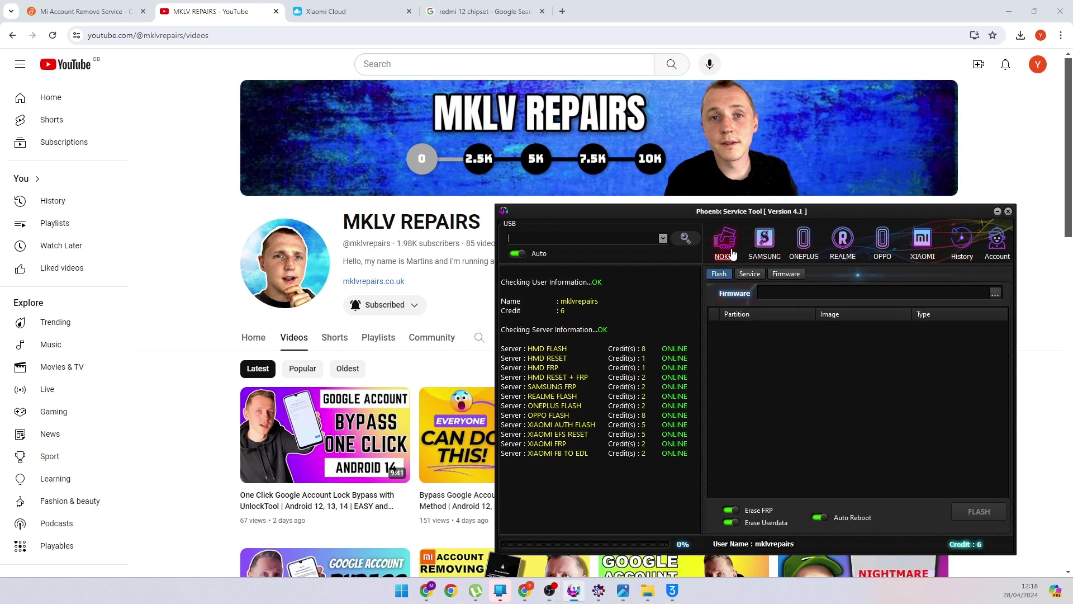
click(760, 276)
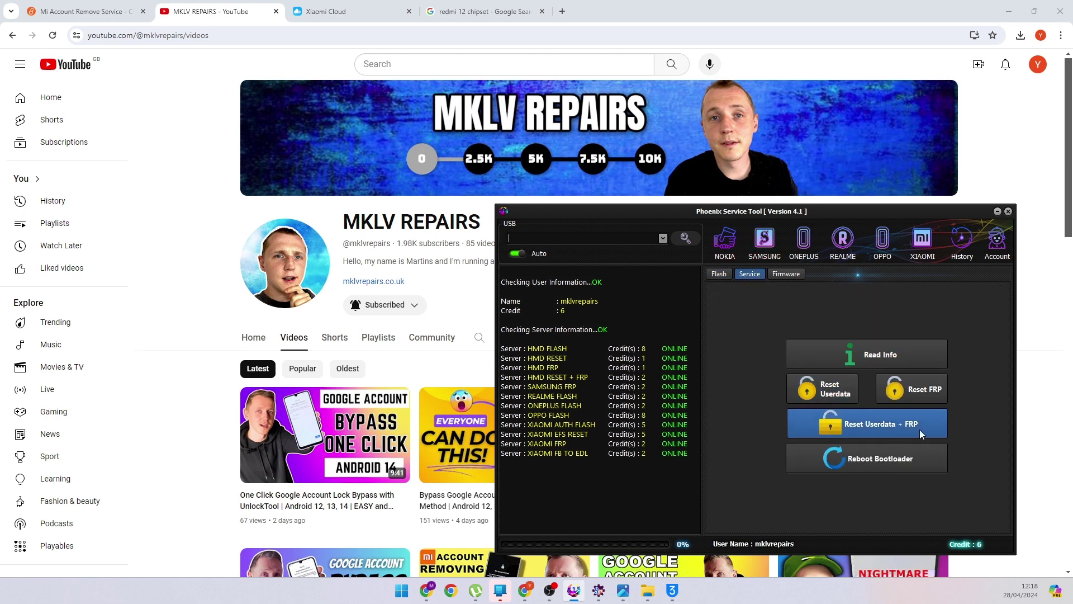
click(802, 241)
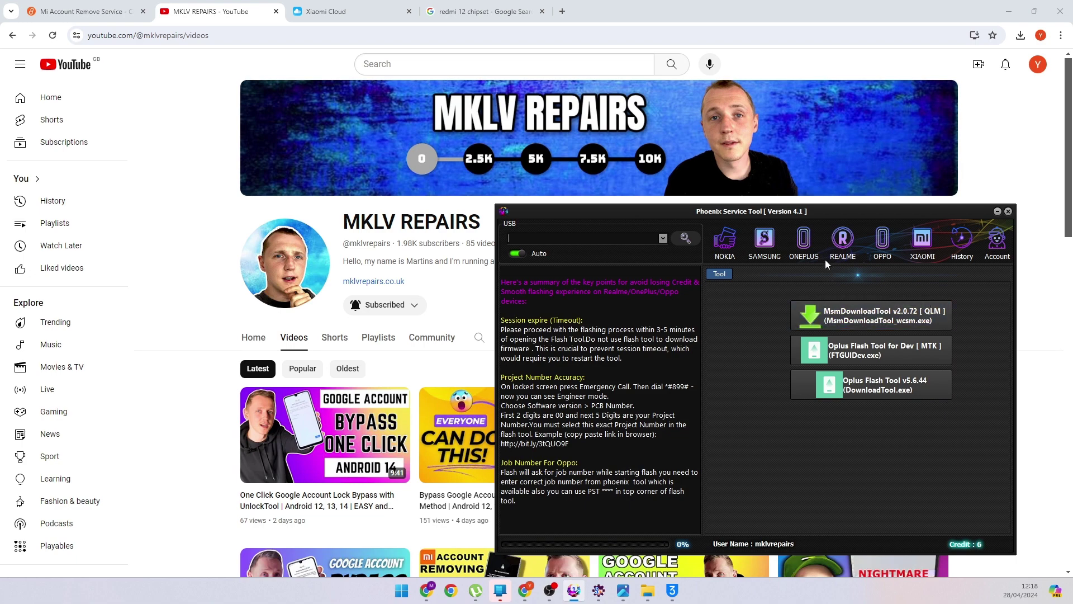
click(837, 242)
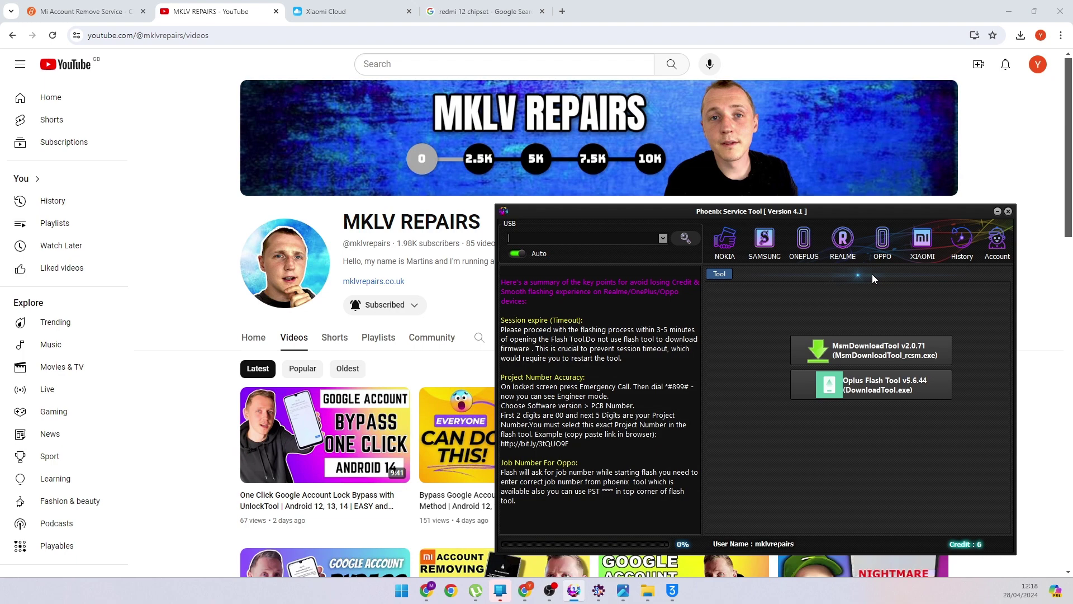
click(882, 241)
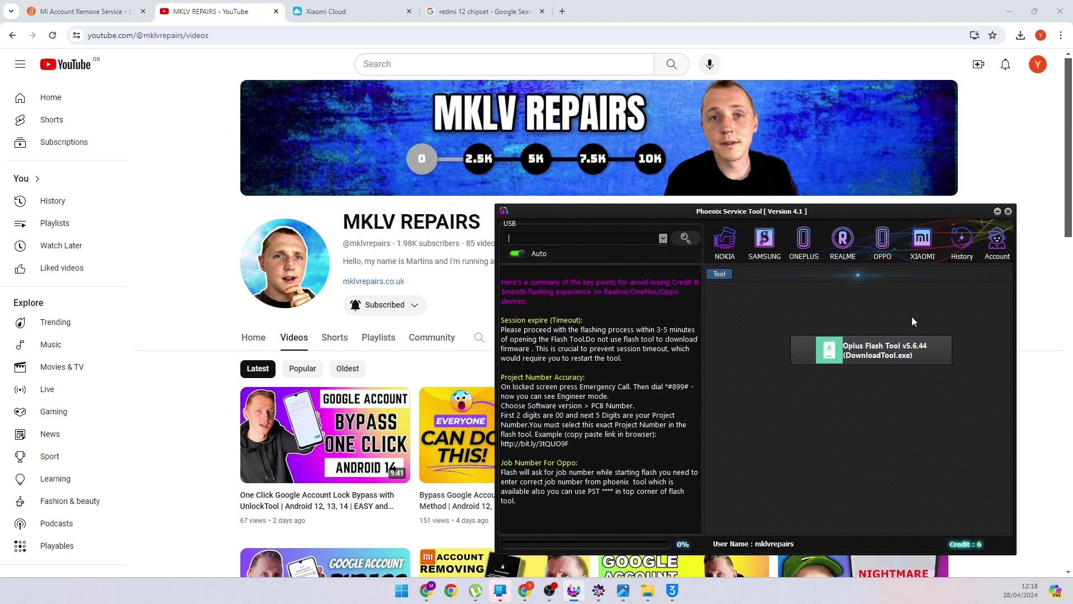
click(931, 244)
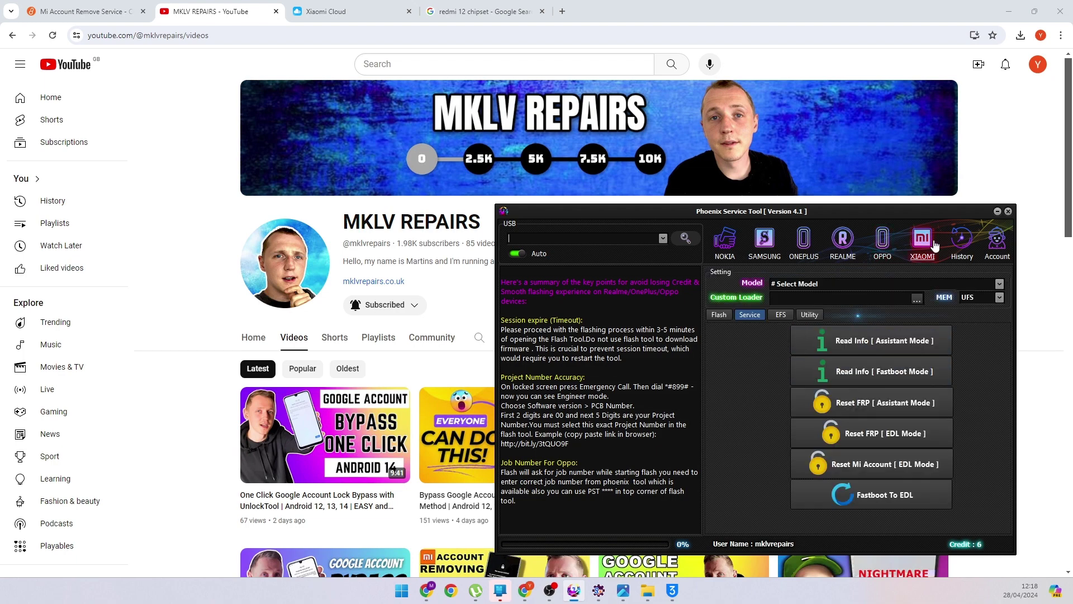
click(720, 317)
click(754, 317)
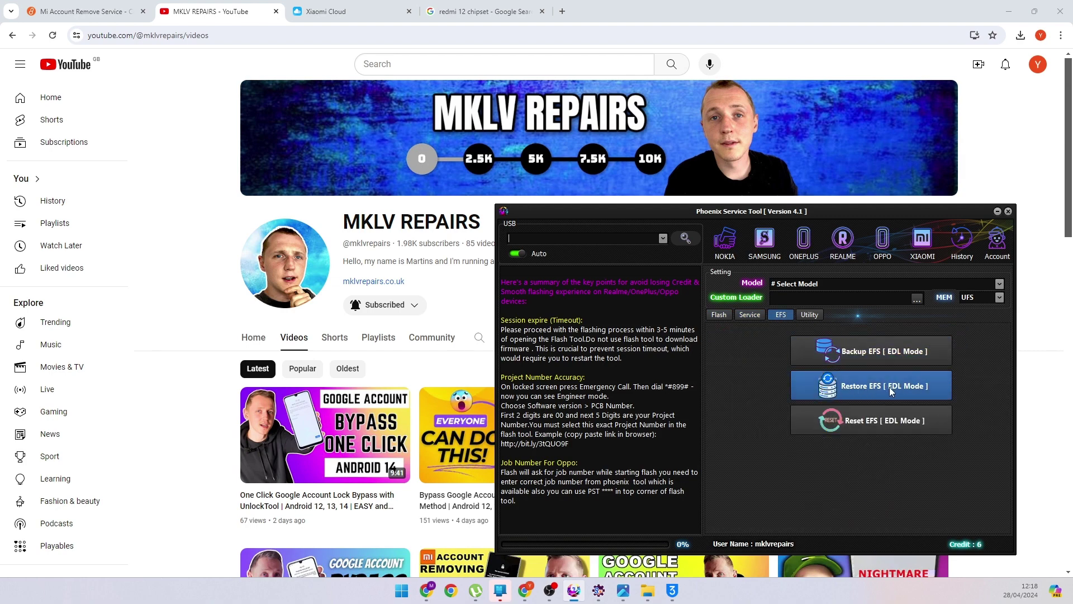
click(813, 316)
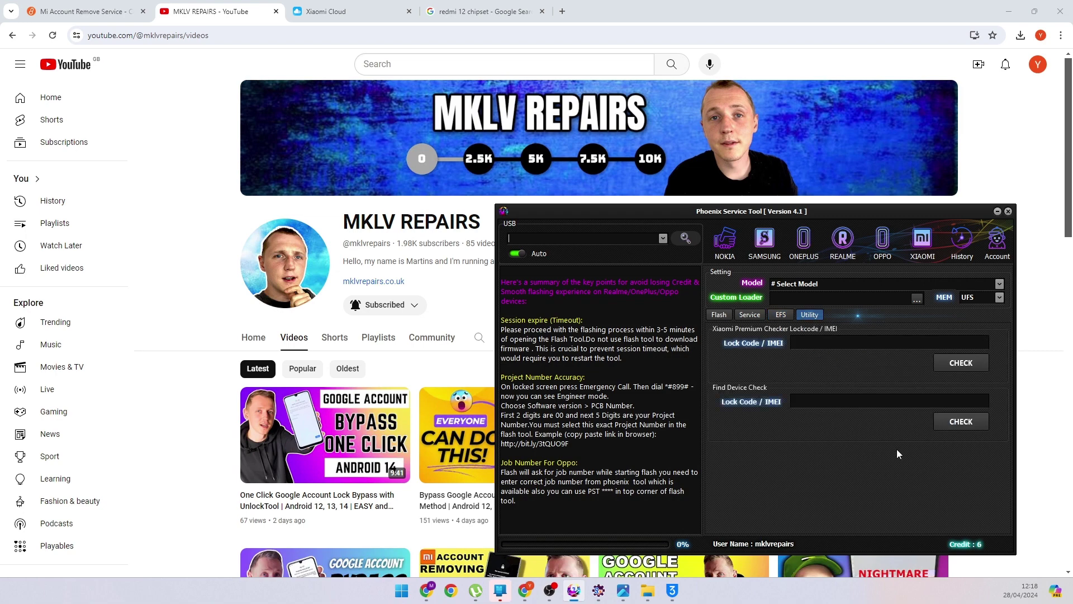
click(752, 316)
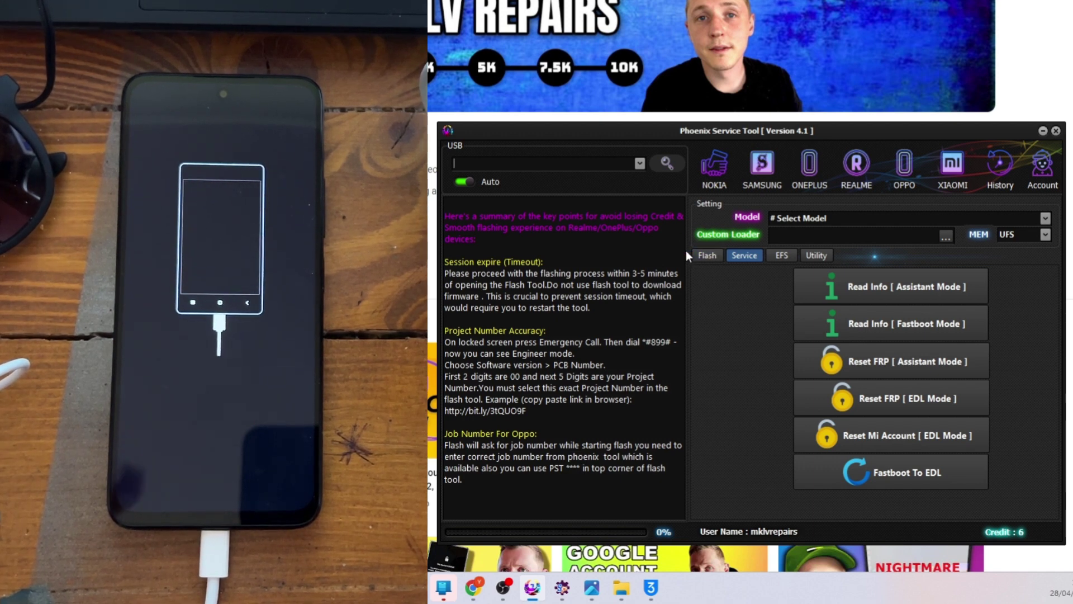
Read the phone's info in assistant mode and start the assistant-mode FRP reset
click(854, 278)
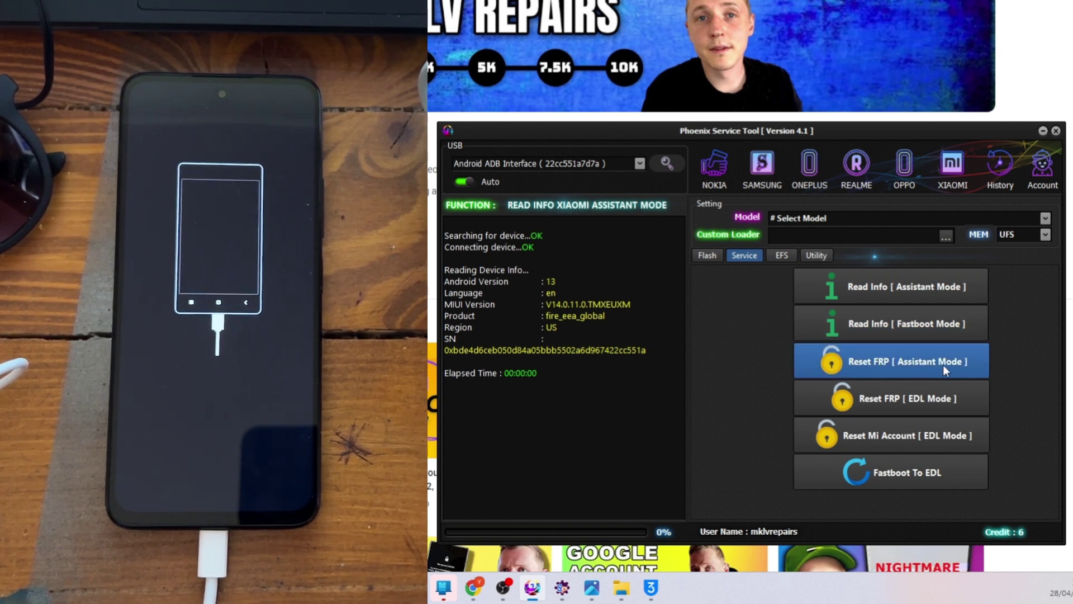
click(863, 361)
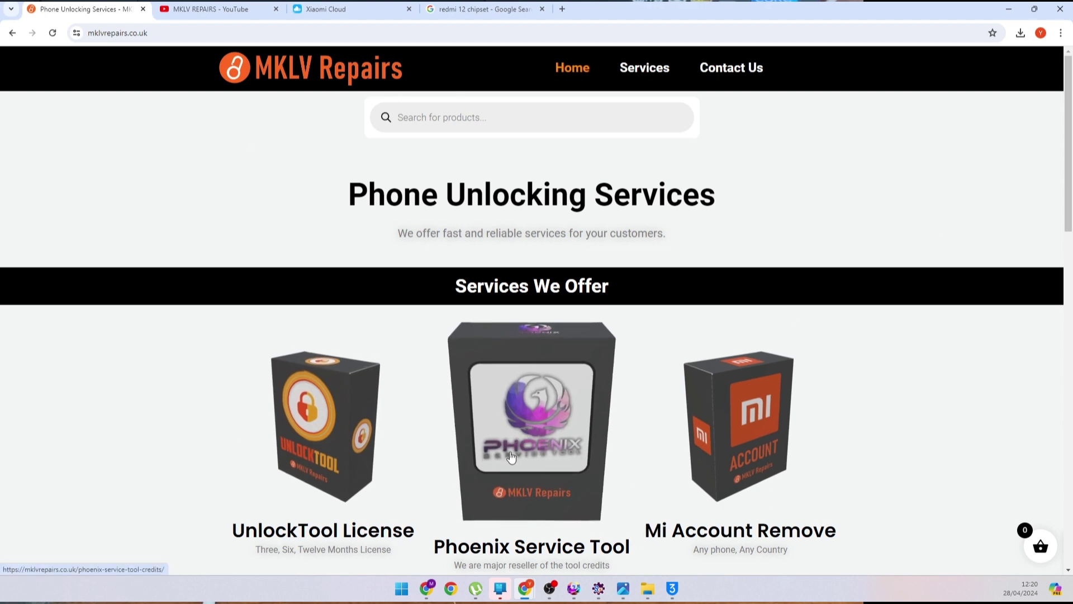
Browse to the Phoenix Service Tool credits page on the MKLV Repairs site
click(556, 479)
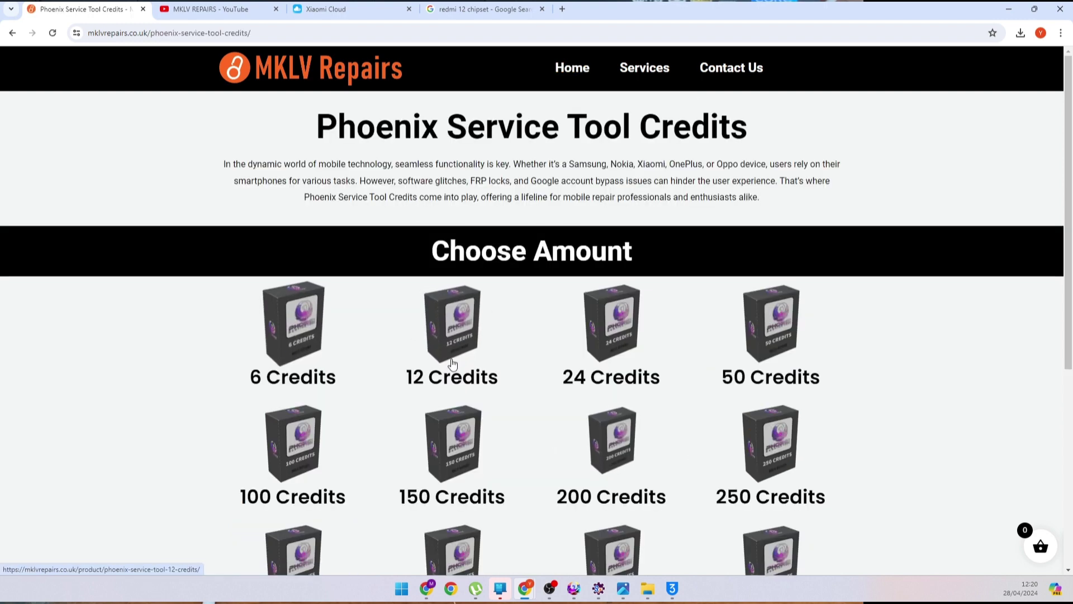
scroll(727, 354, down, 1)
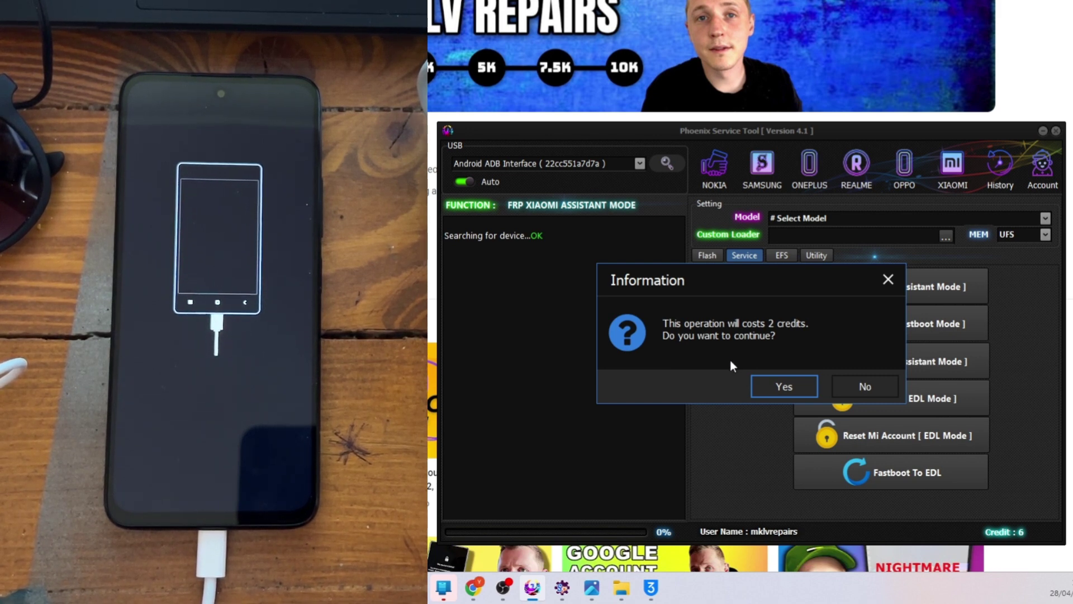
Confirm the 2-credit charge, read device info and run Reset FRP in Xiaomi assistant mode
click(784, 385)
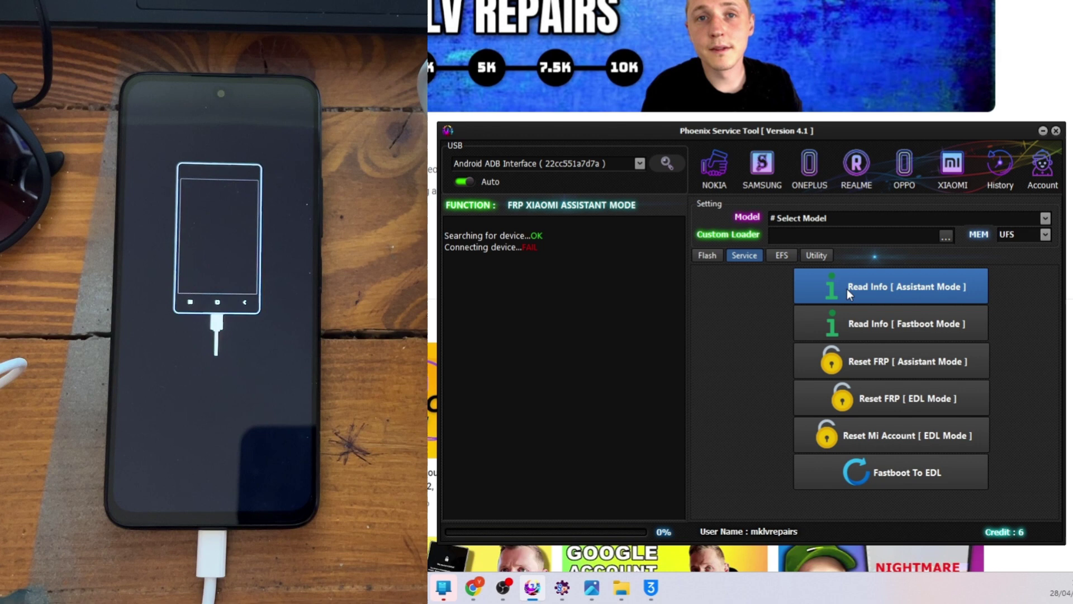
click(869, 290)
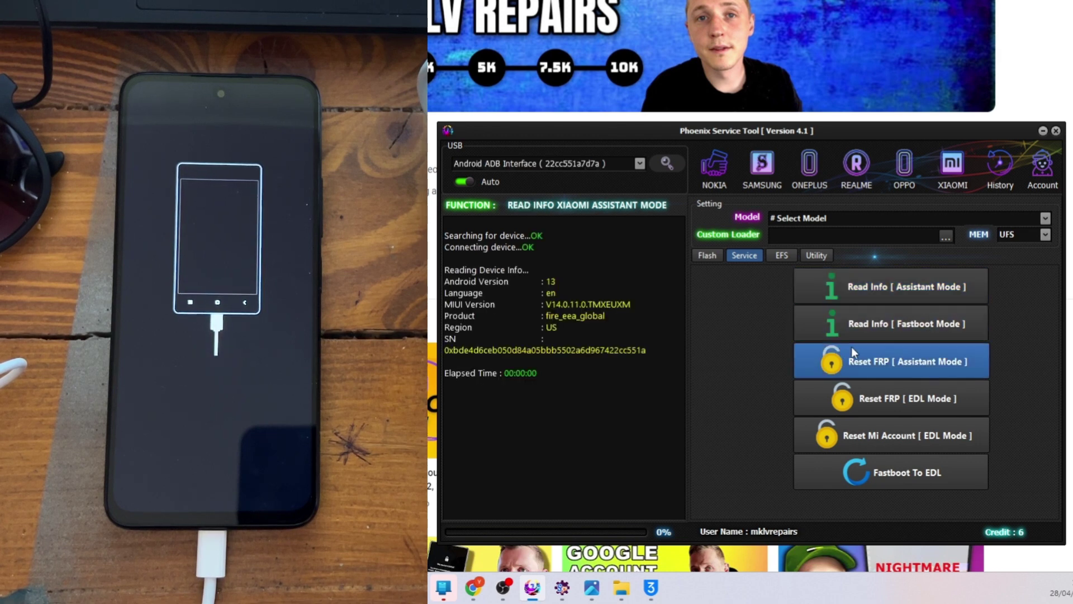
click(892, 364)
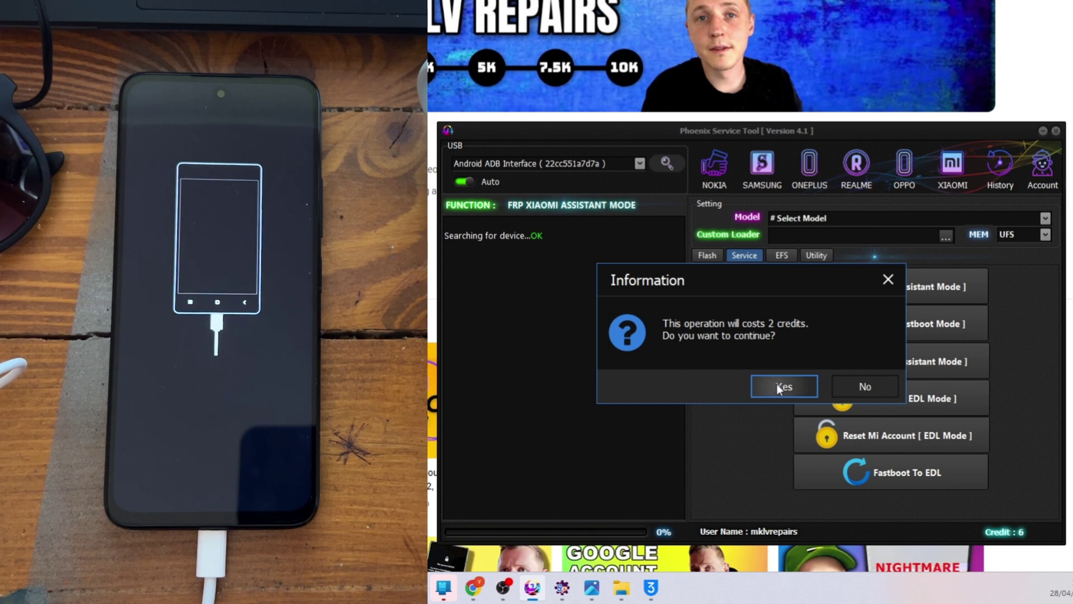
click(778, 387)
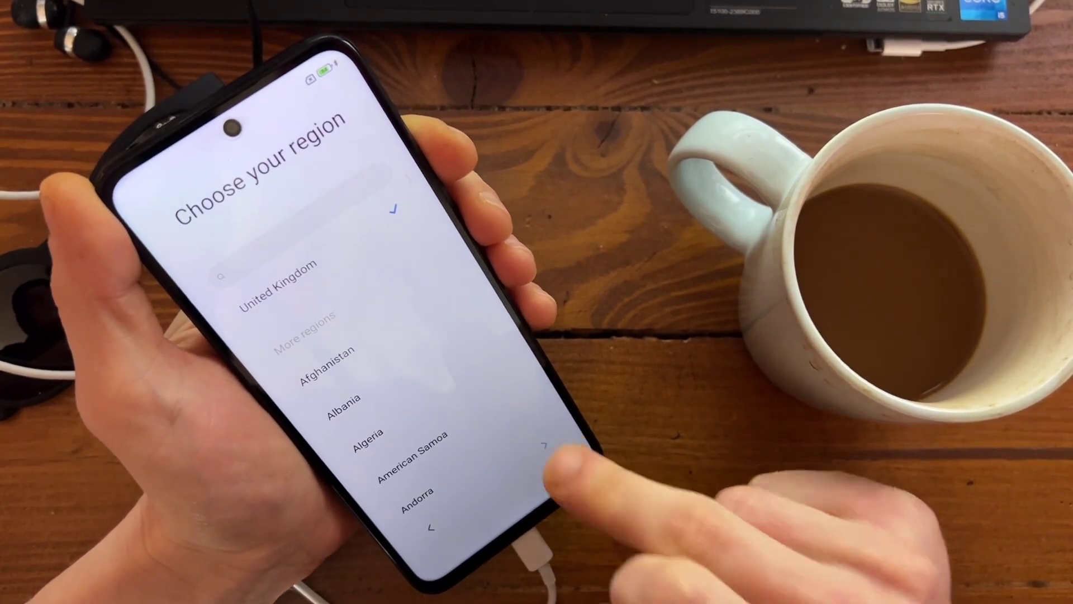
Confirm United Kingdom, agree to the user agreement and skip the SIM card step
click(543, 445)
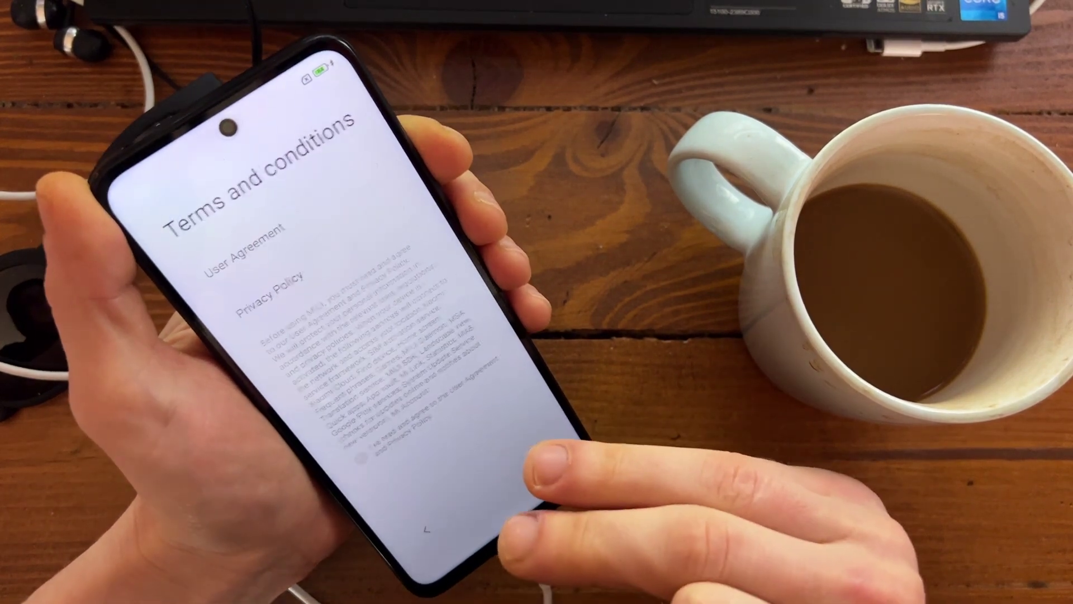
click(359, 457)
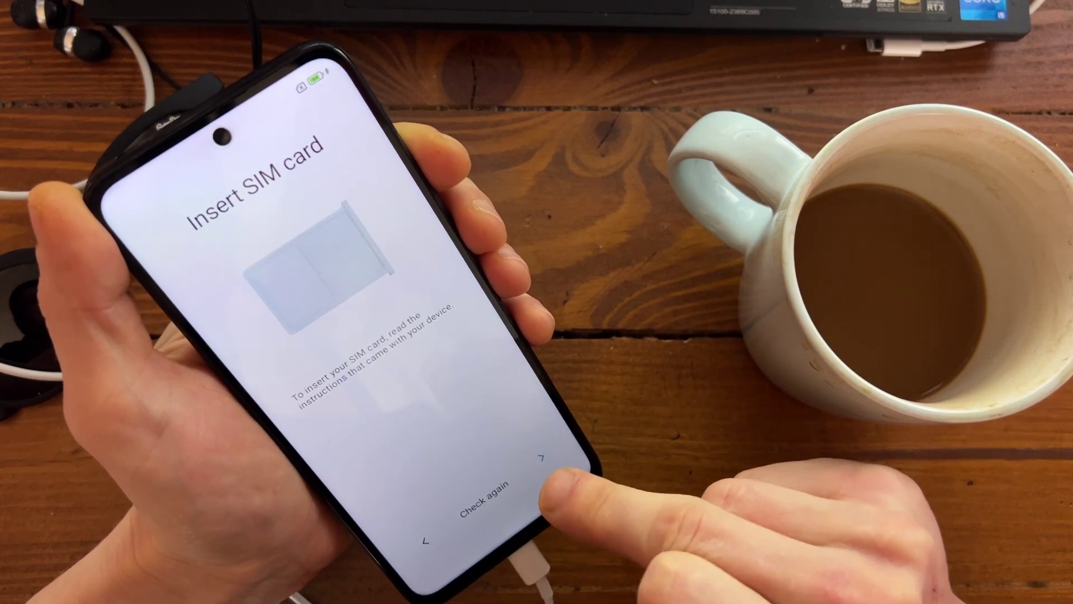
click(540, 459)
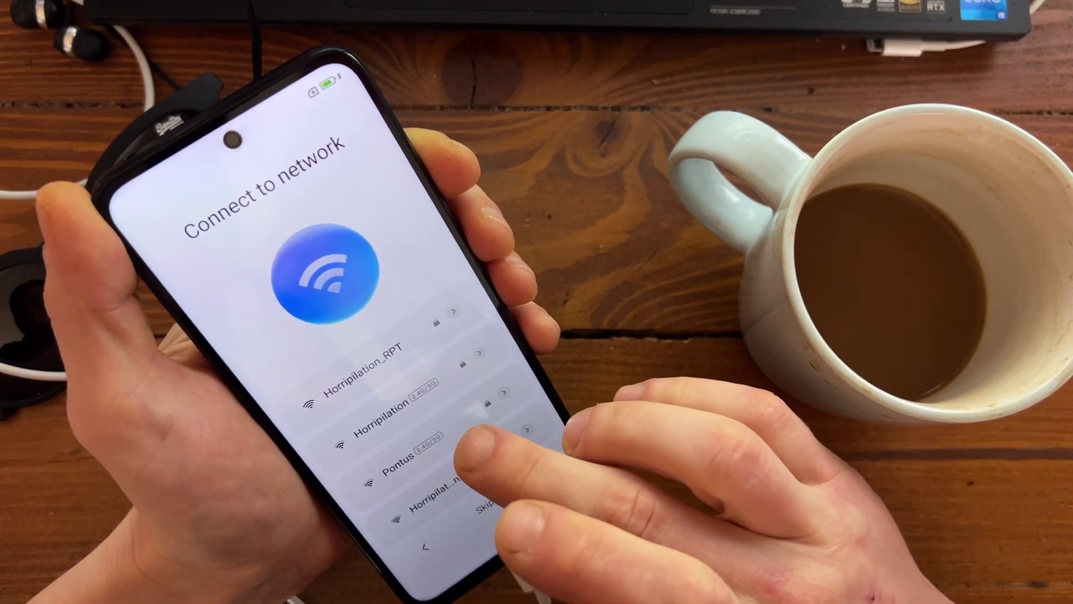
Join the Pontus Wi-Fi network and continue setup once connected
click(469, 444)
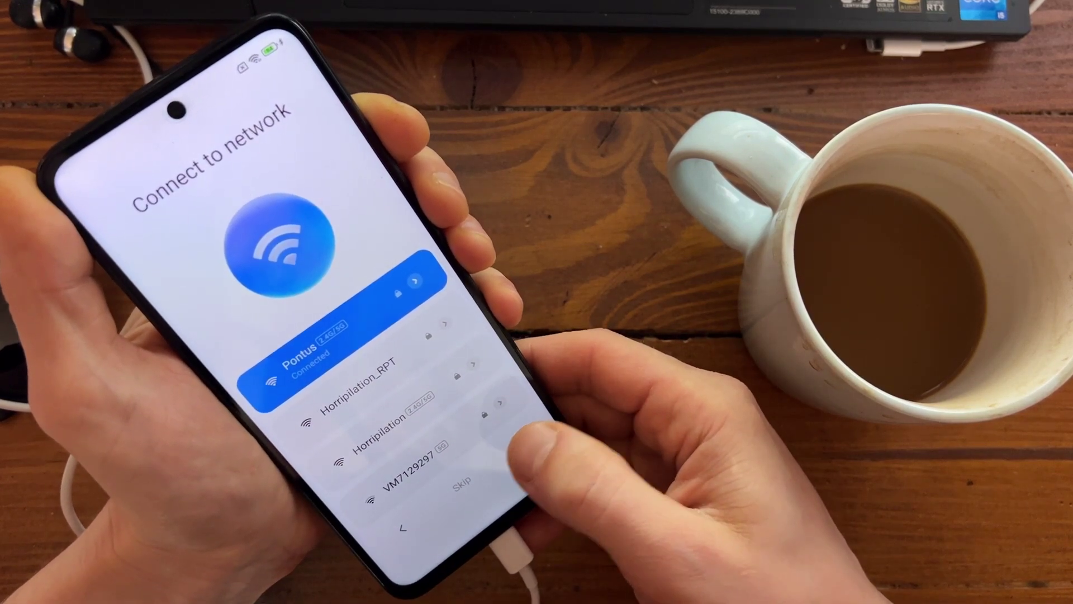
click(520, 445)
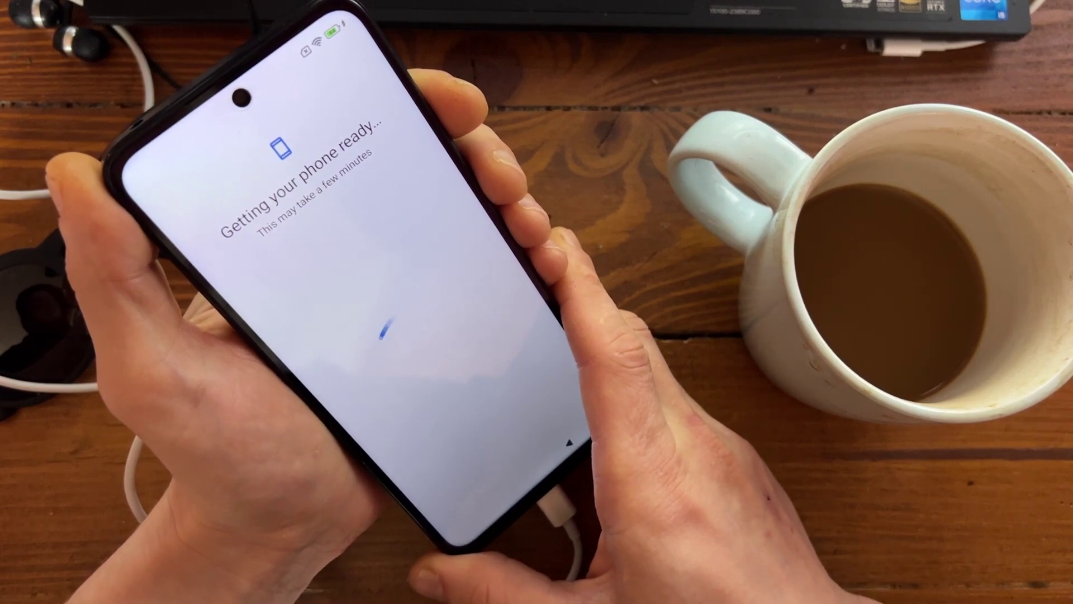
Decline copying data from another phone and skip the Google account sign-in
click(554, 424)
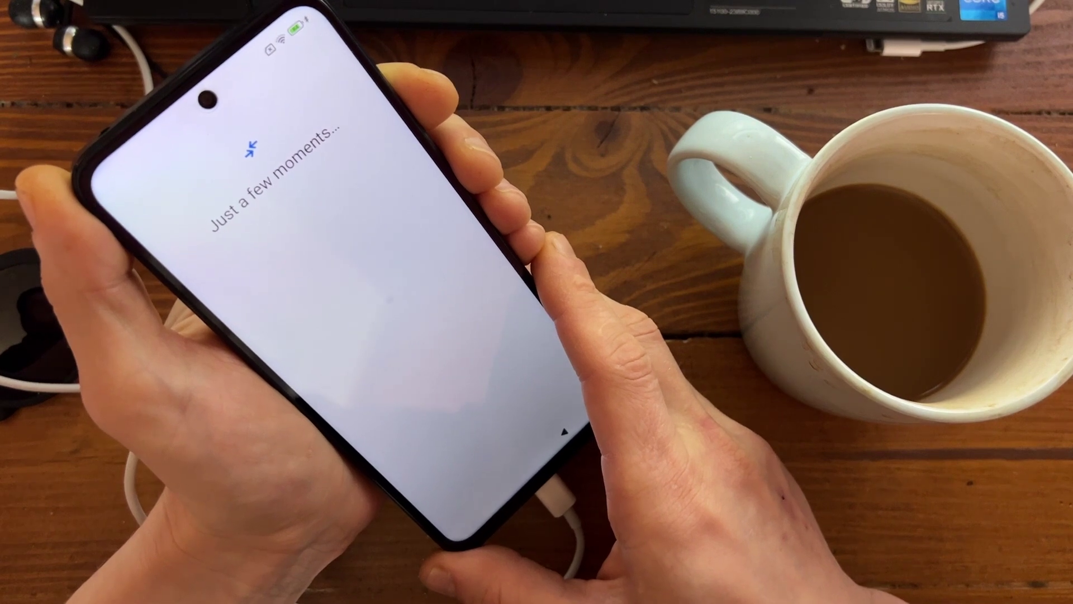
click(457, 497)
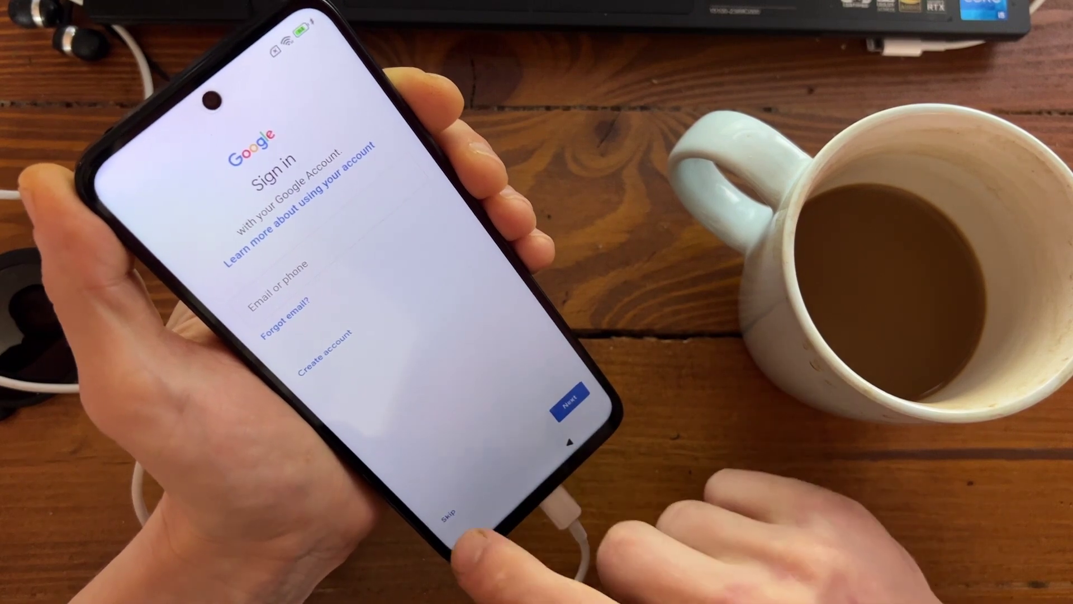
click(449, 516)
click(449, 514)
click(508, 345)
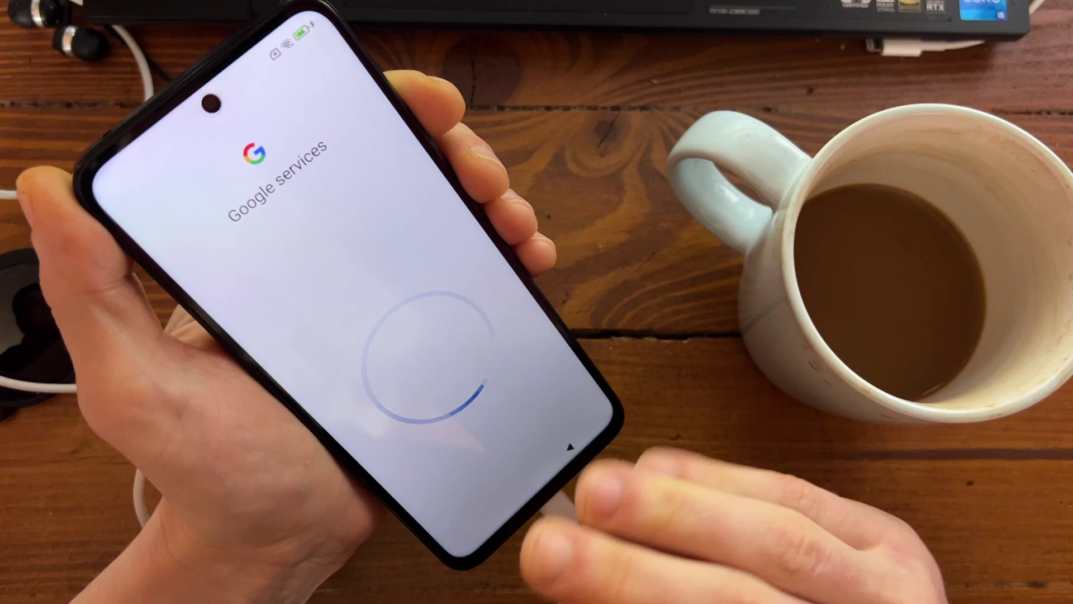
Accept the Google services terms and make Google the default search engine
click(570, 407)
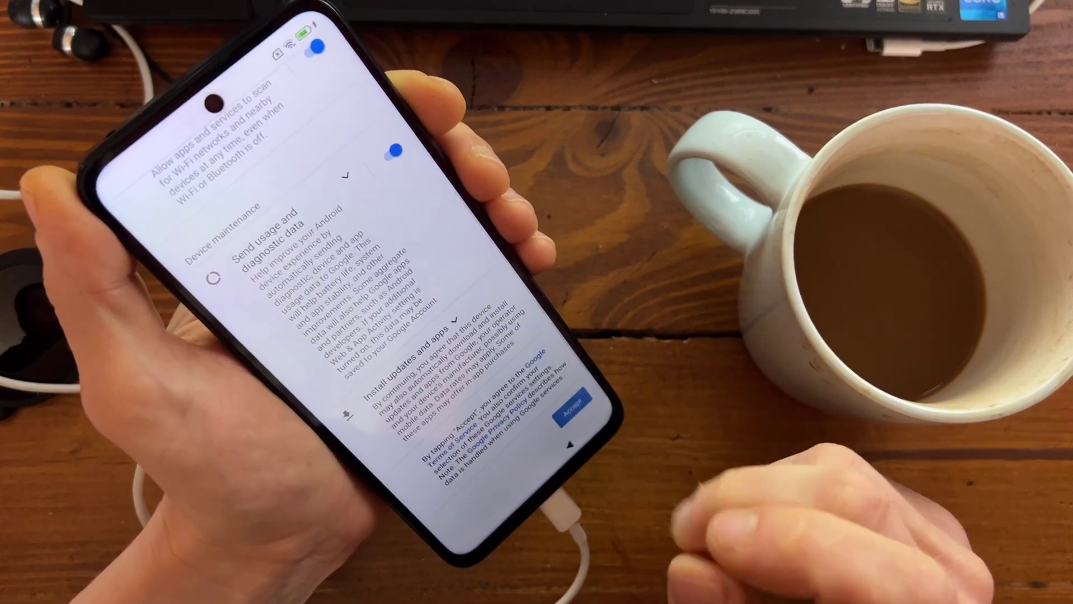
click(573, 407)
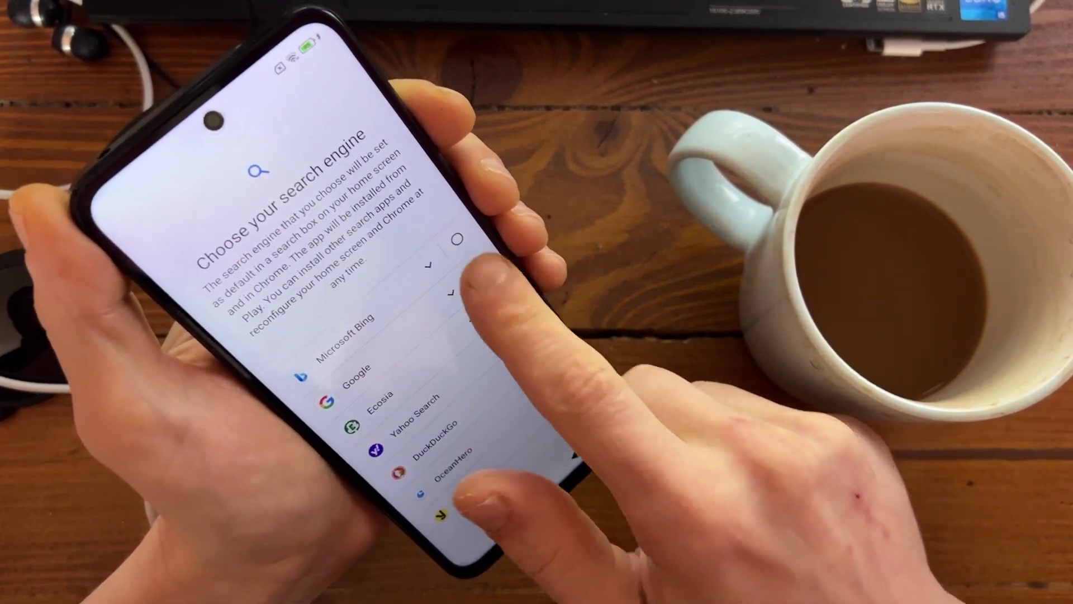
click(471, 264)
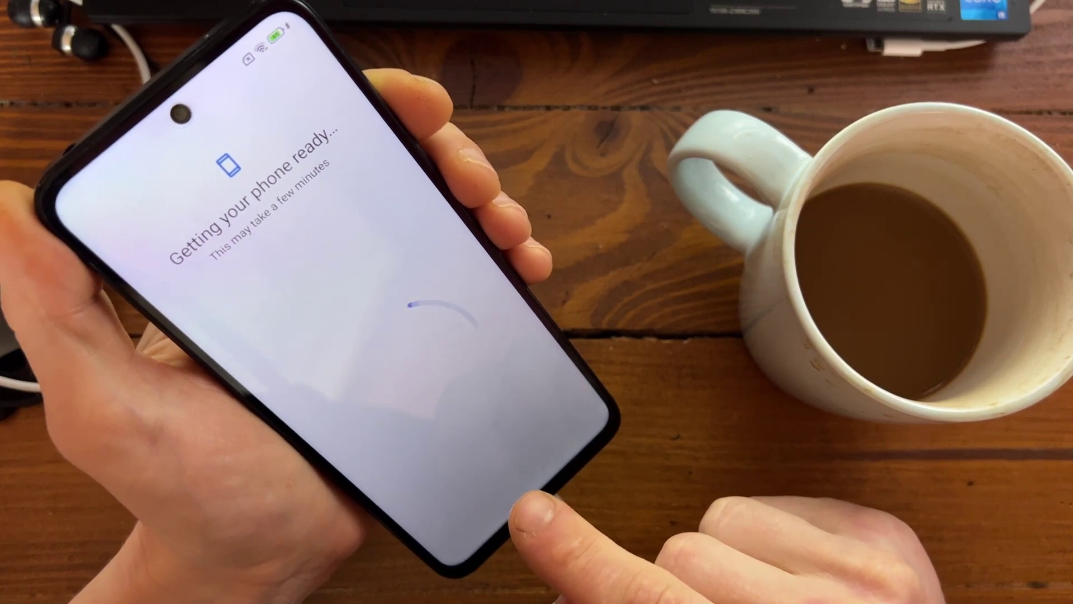
scroll(378, 319, down, 3)
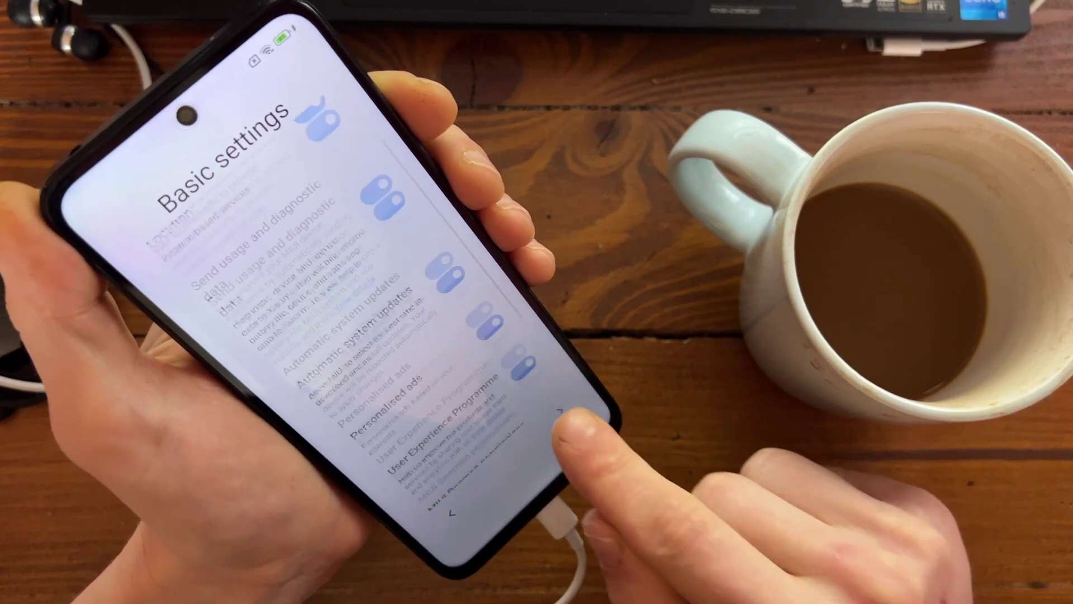
Accept basic settings and wallpaper carousel cookies, keep the Classic launcher and finish setup
click(558, 415)
click(570, 412)
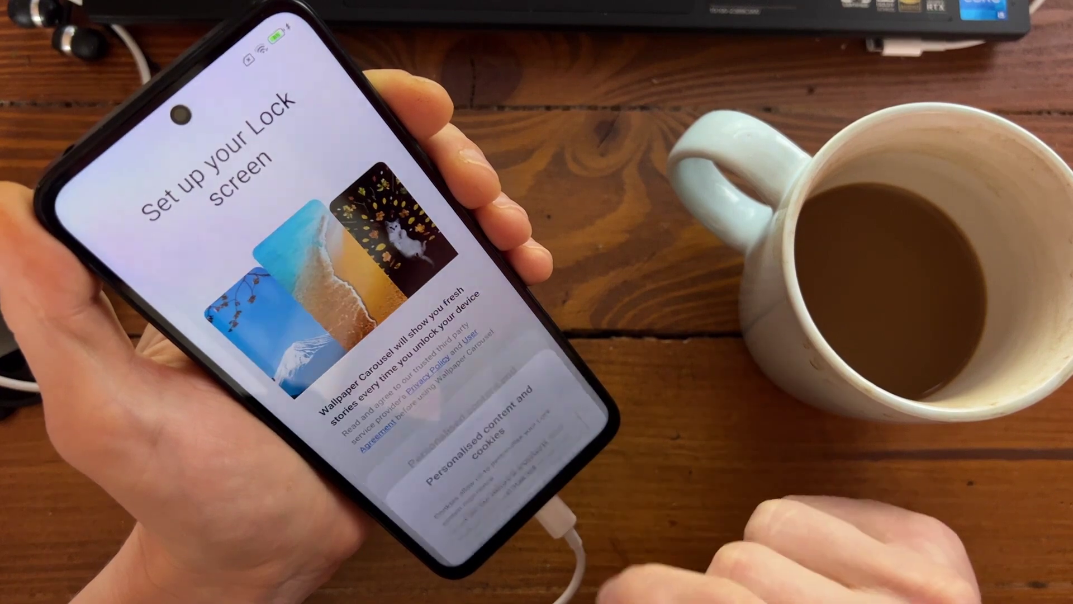
click(486, 431)
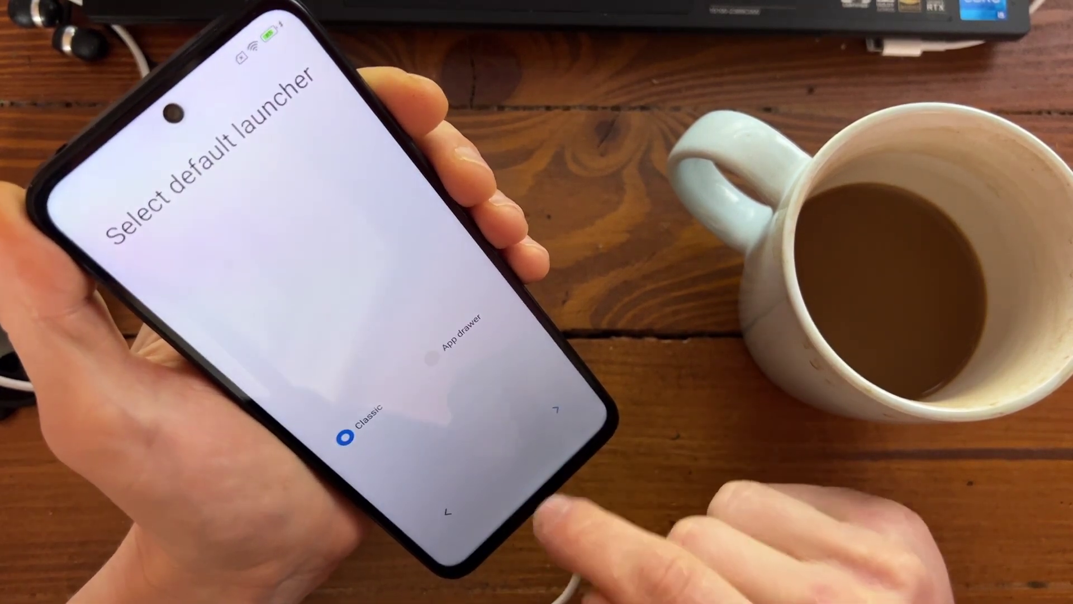
click(557, 415)
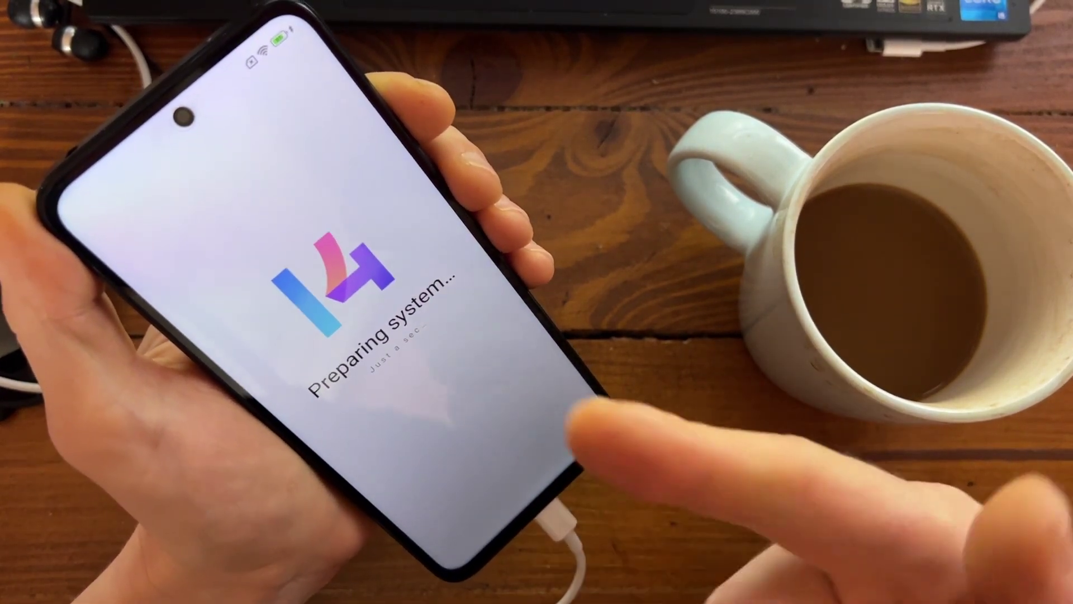